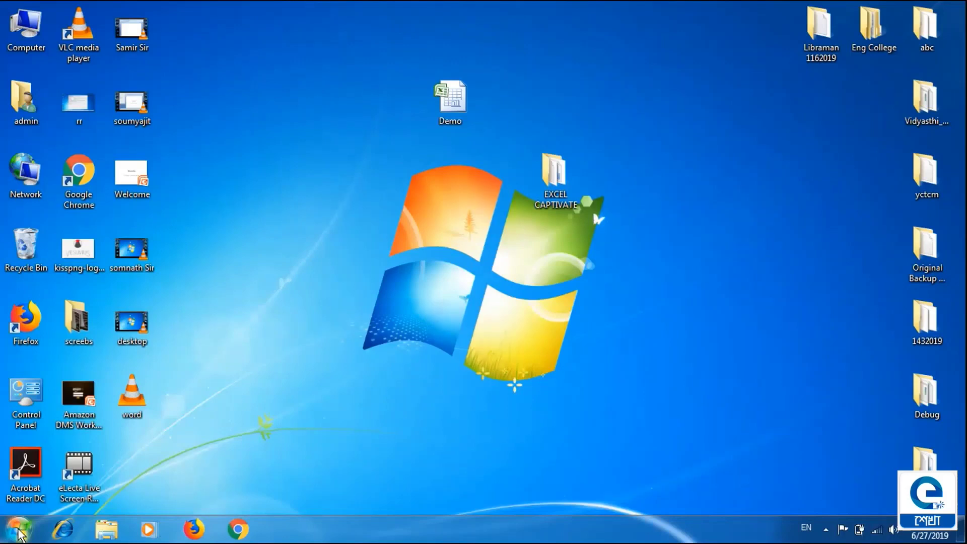
Step: Launch Microsoft Office Word 2007 from the Microsoft Office folder in the Start menu
click(19, 529)
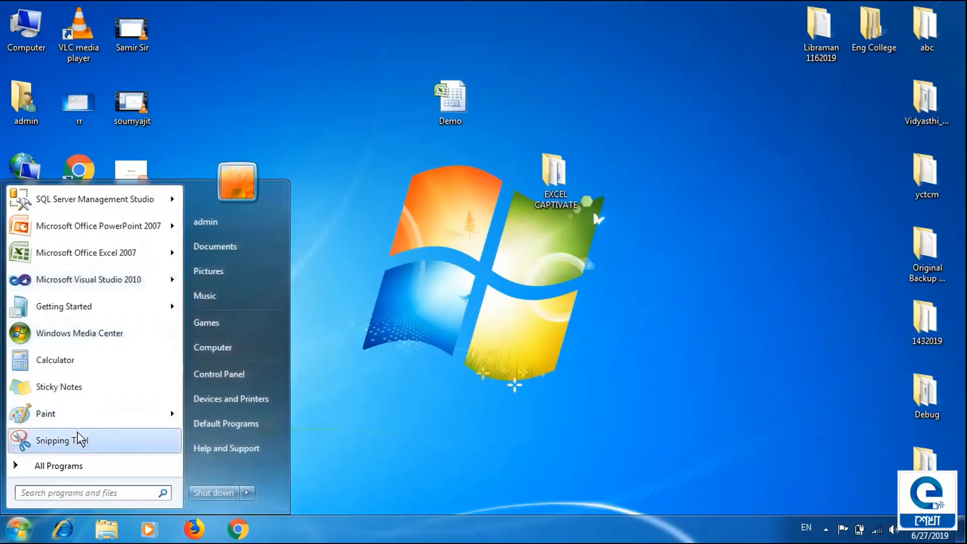
click(75, 471)
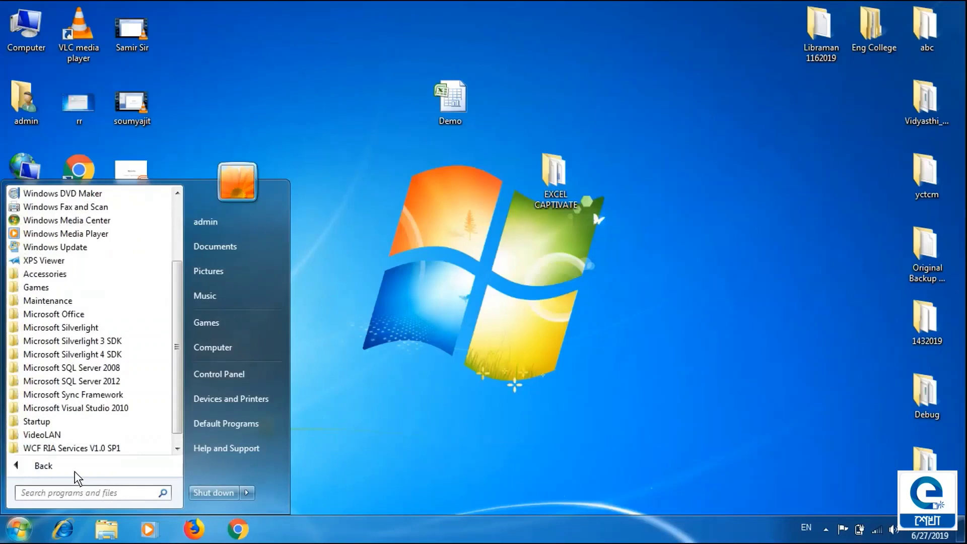
click(79, 318)
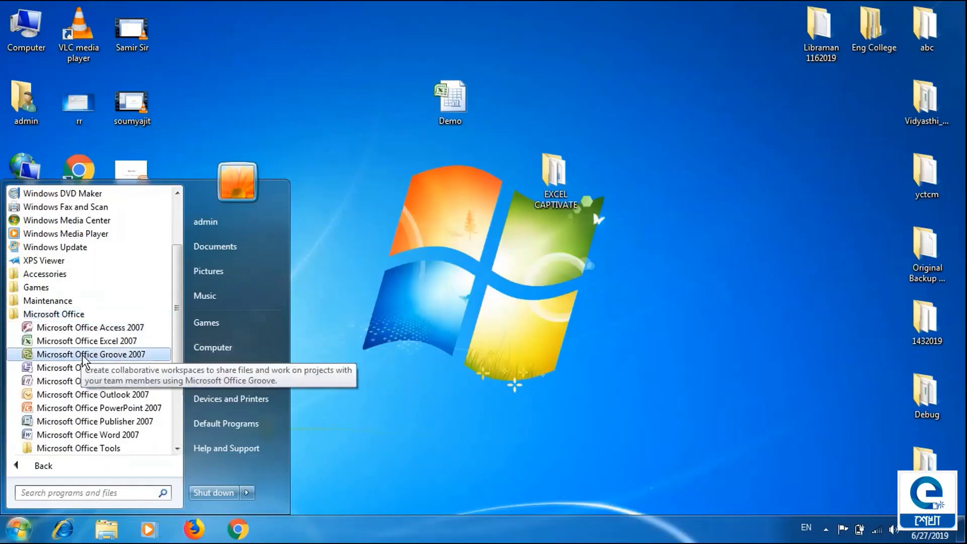
click(81, 435)
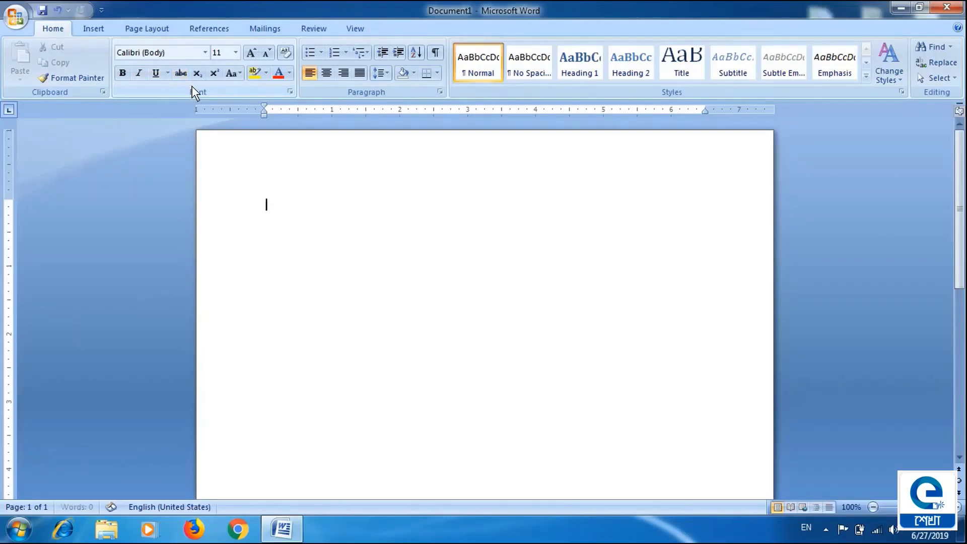
Step: Type 'sdfndfnkdsnfksnfksn' on the blank page and format that line bold
text(sdfndfnkdsnfksnfksn)
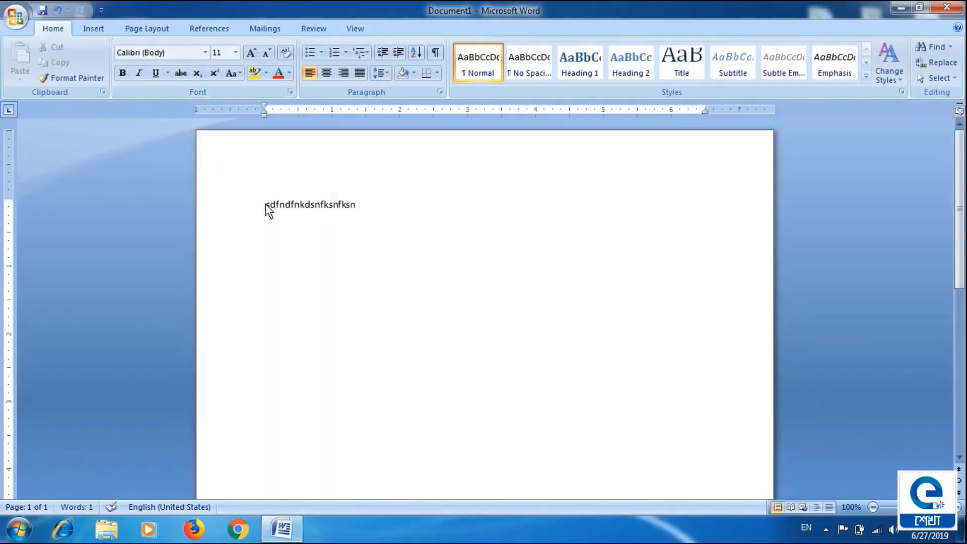
drag(265, 204, 271, 204)
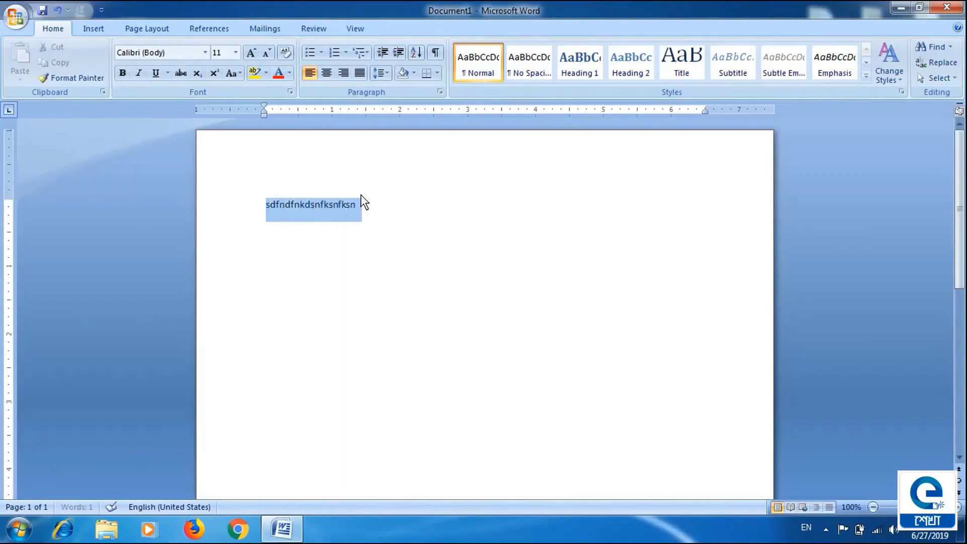
drag(360, 195, 363, 194)
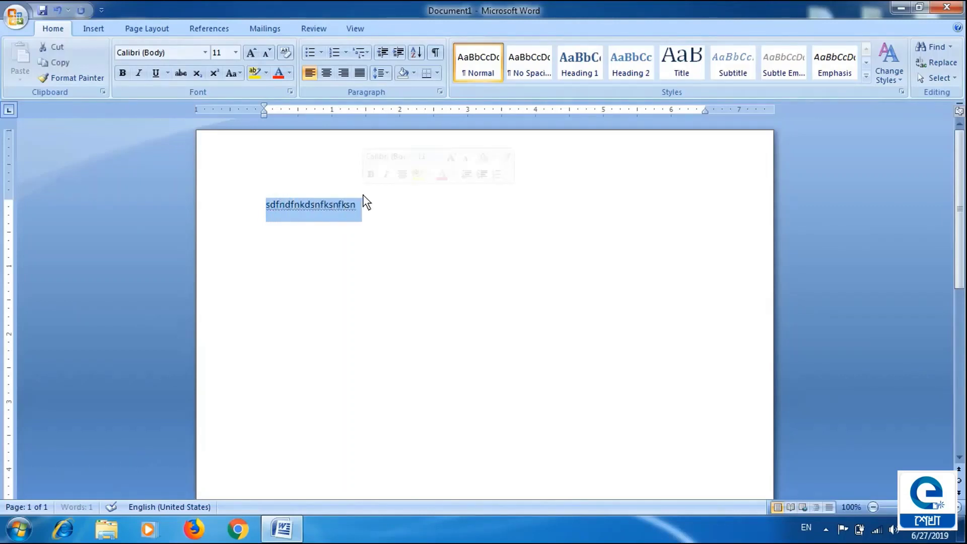
click(123, 75)
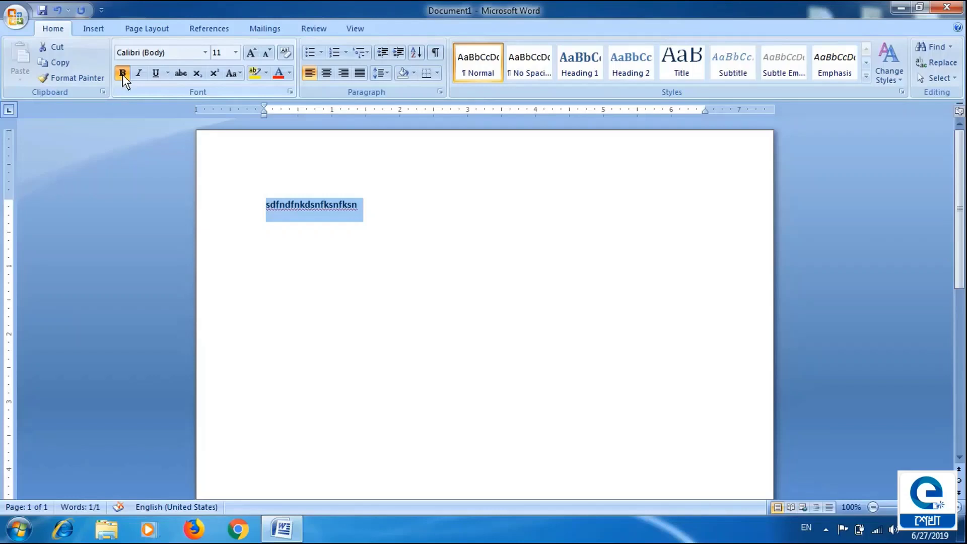
Step: Browse the Insert, Page Layout, References and Mailings tabs, then show the Office Button menu
click(98, 31)
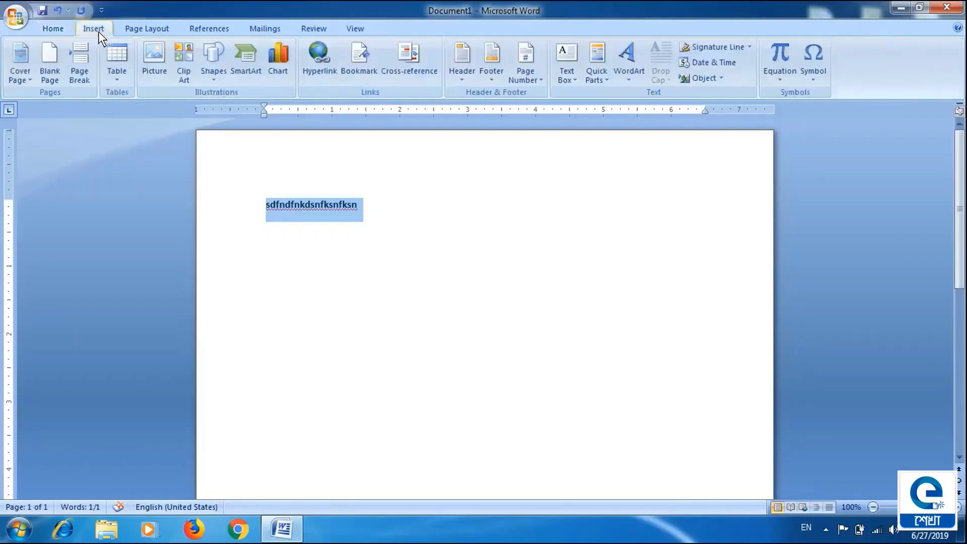
click(152, 28)
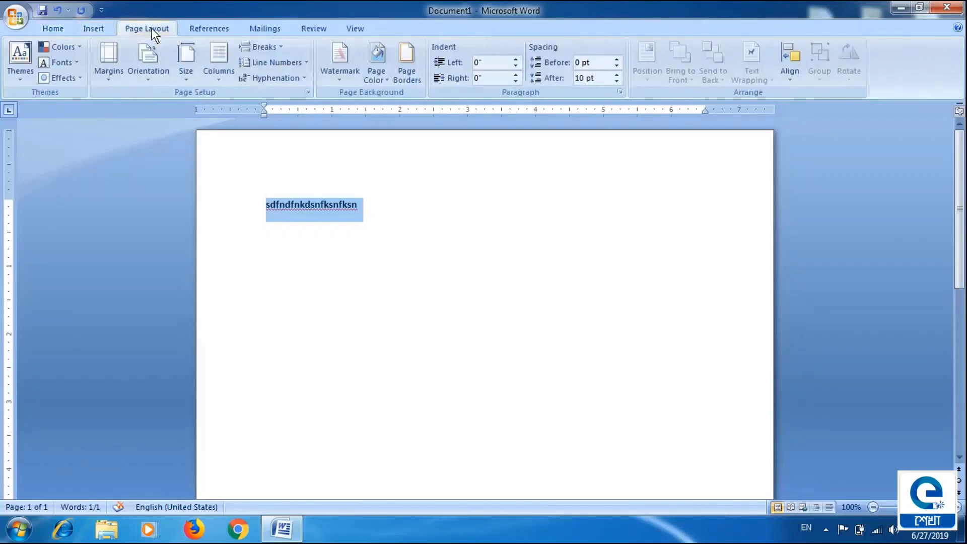
click(205, 29)
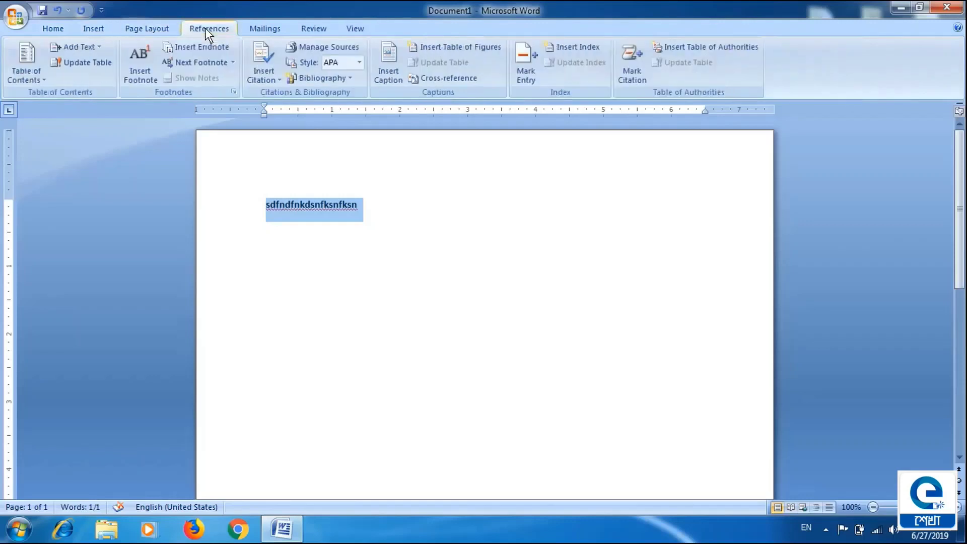
click(257, 28)
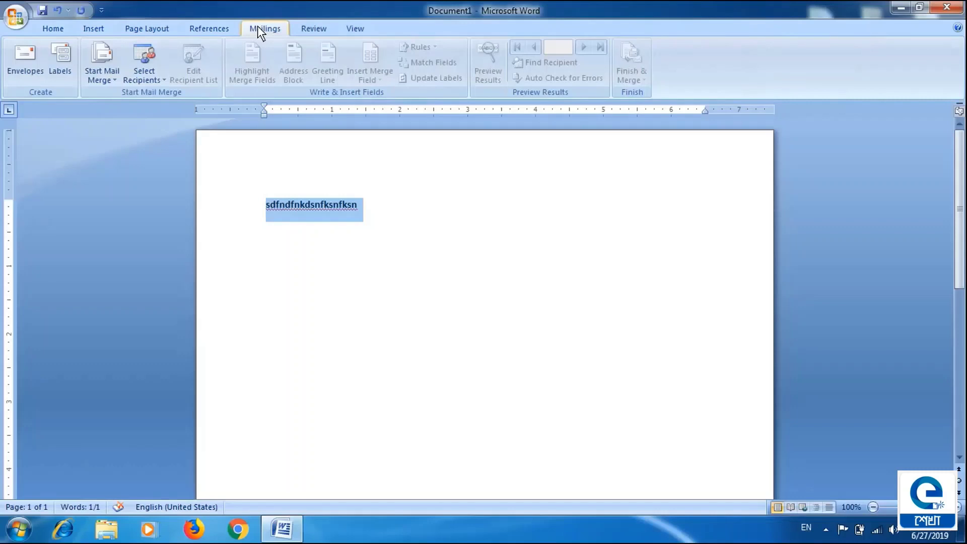
click(58, 31)
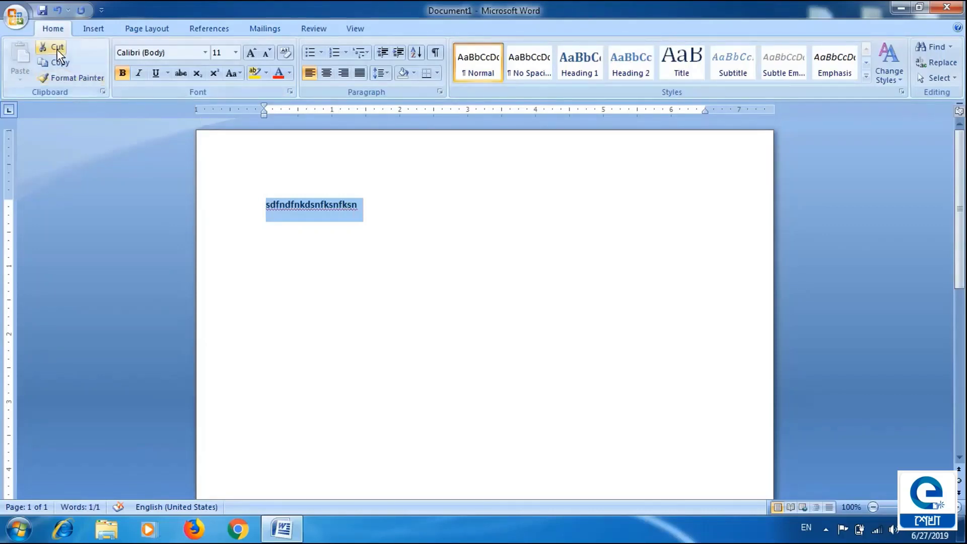
click(18, 22)
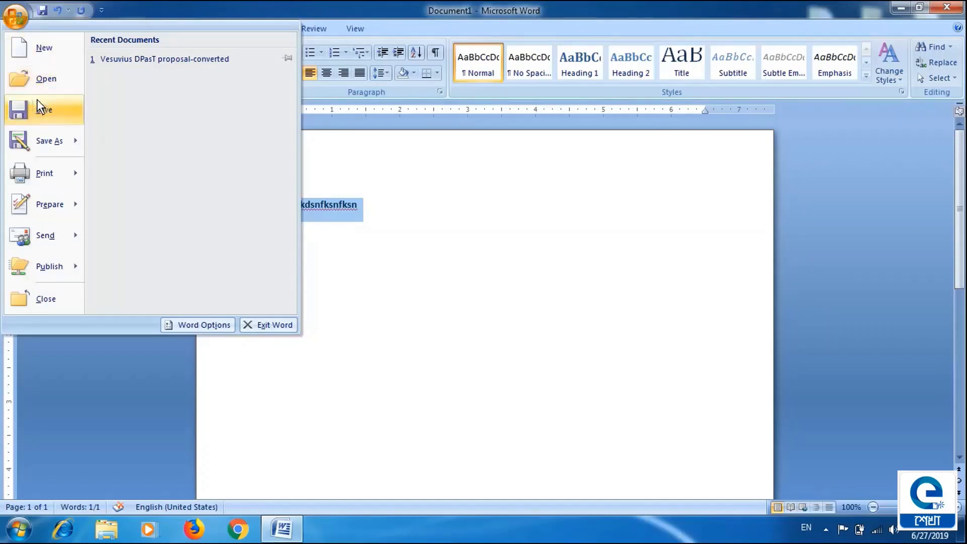
Step: Save the document with the file name 'abcd' and close Word
click(37, 114)
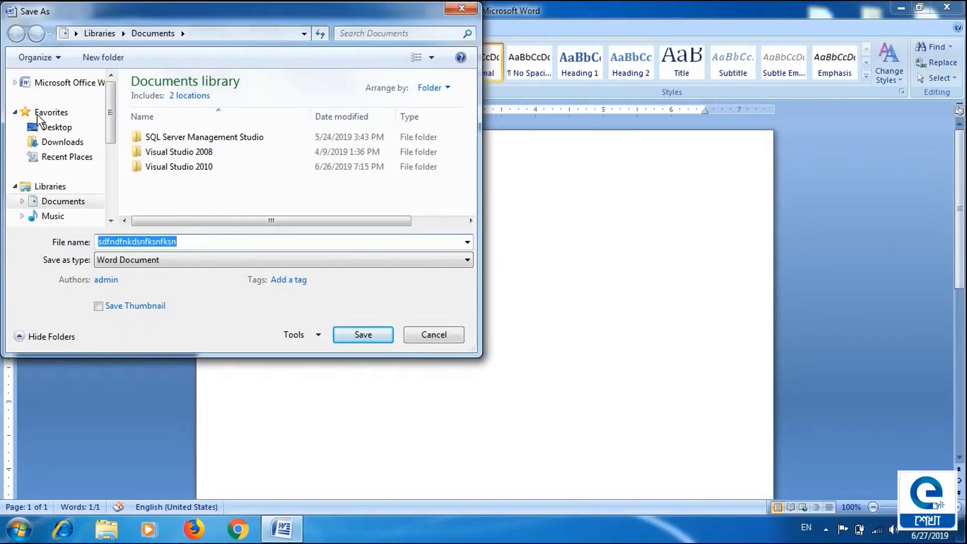
text(ab)
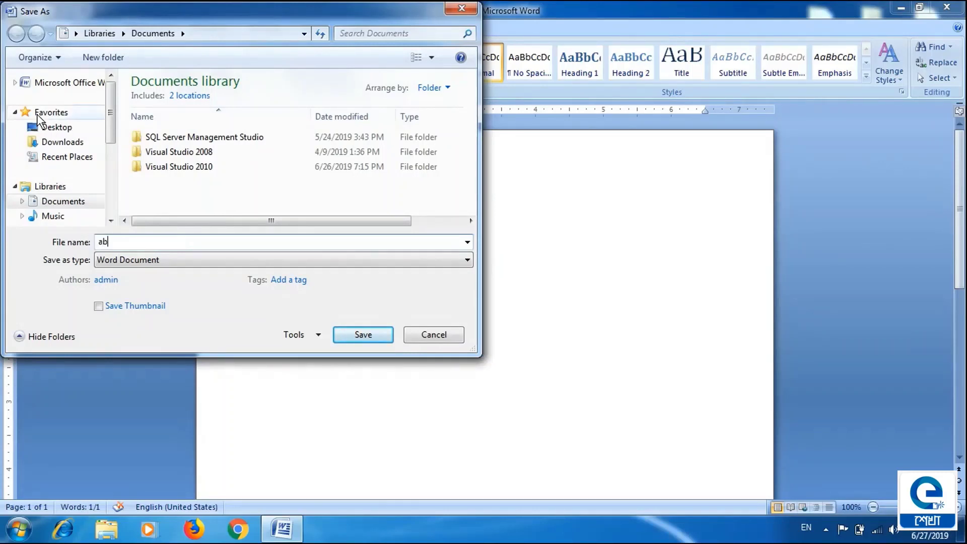
text(cd)
click(373, 333)
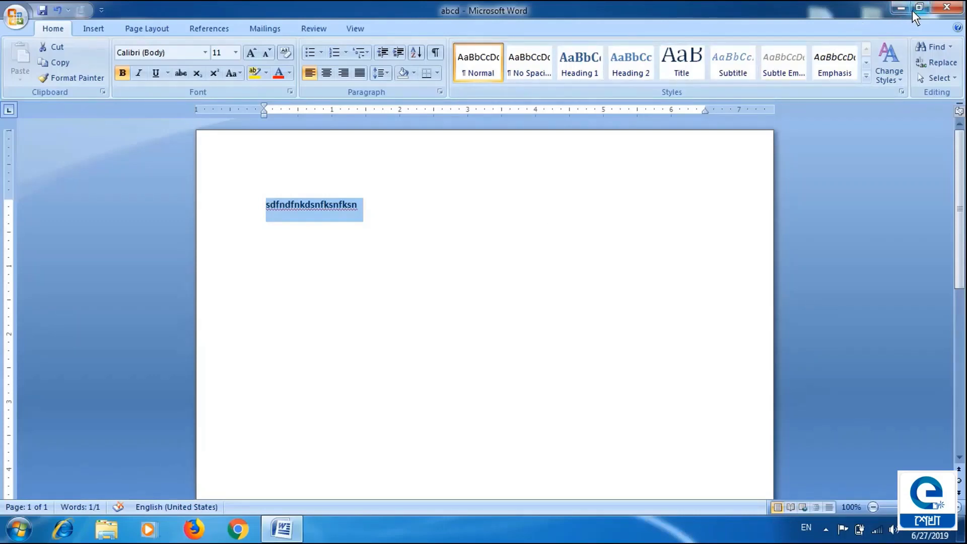
click(945, 9)
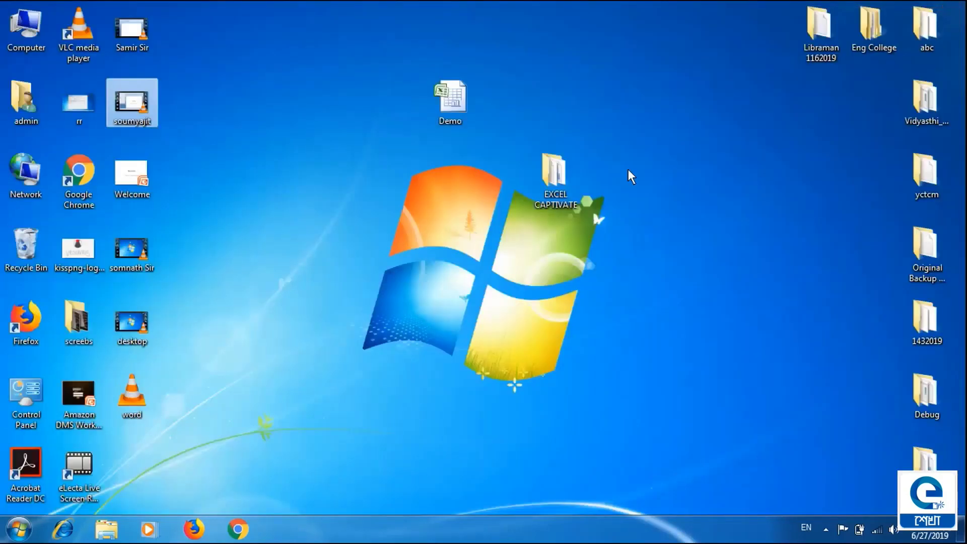
Step: Relaunch Microsoft Office Word 2007 from the Start menu's Microsoft Office folder
click(17, 529)
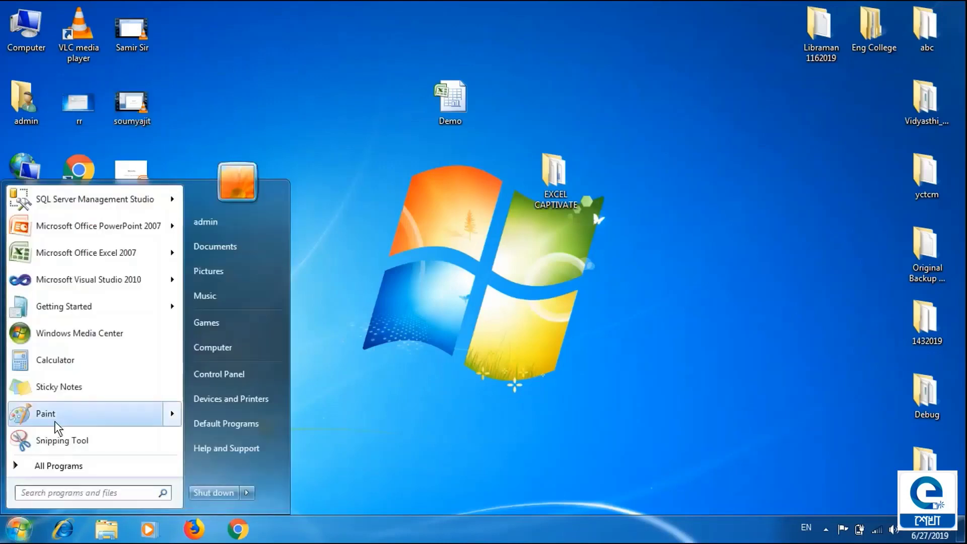
click(37, 472)
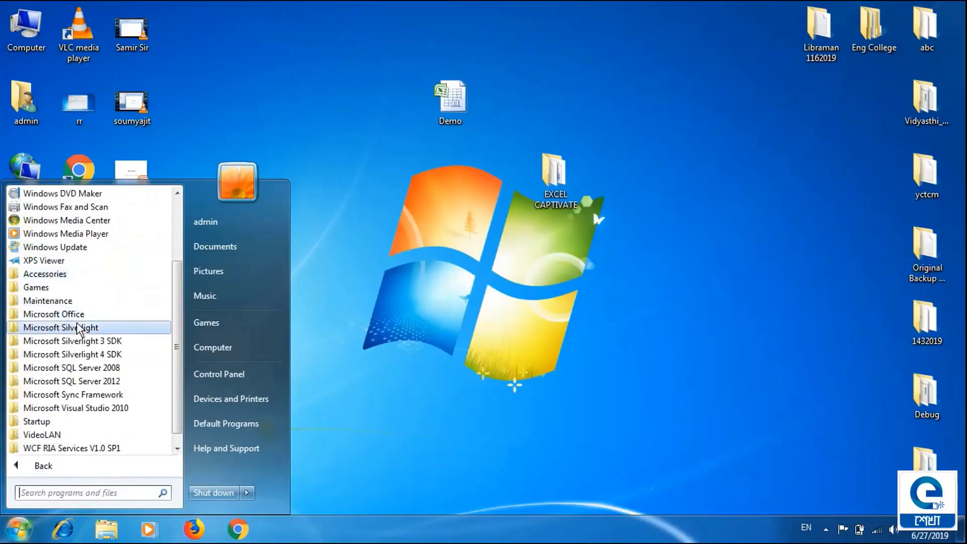
click(78, 316)
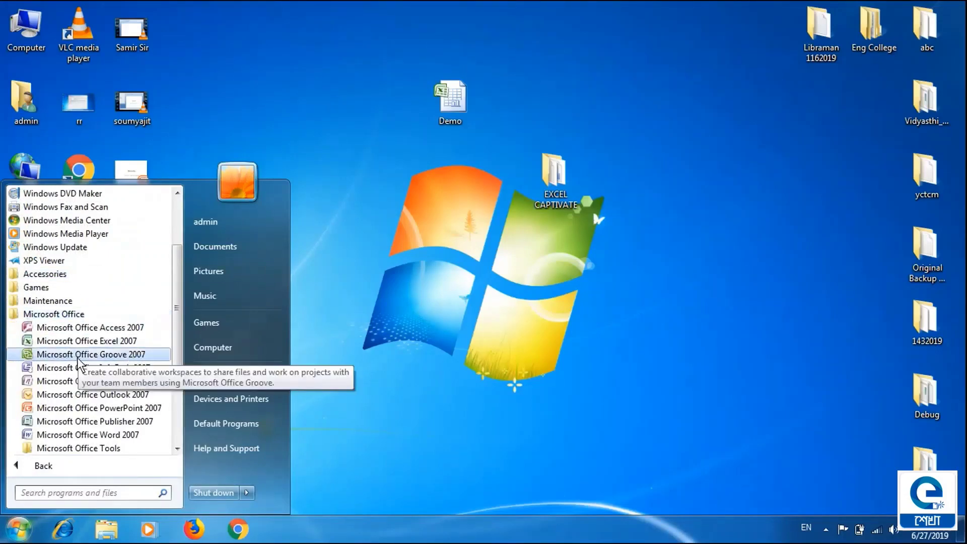
click(81, 435)
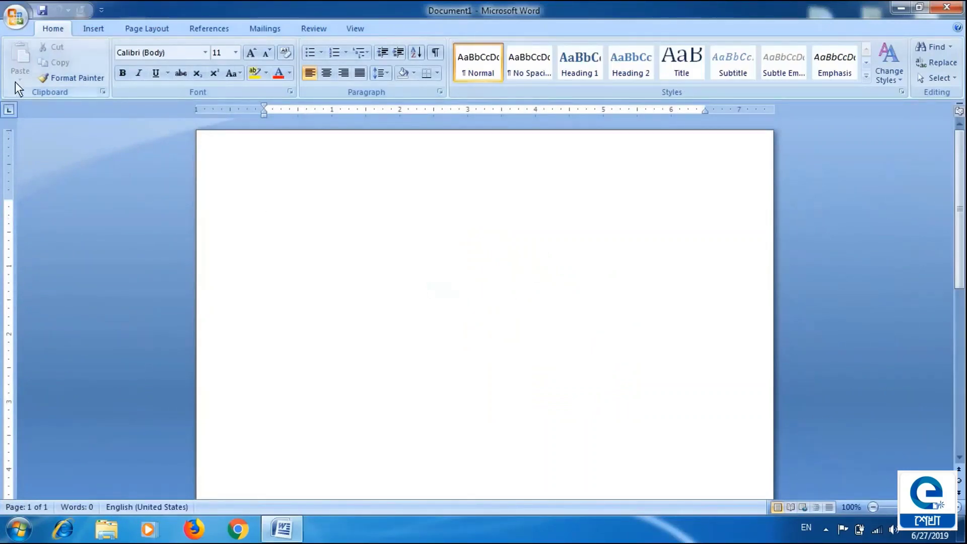
Step: Reopen 'abcd' from the Office Button's Recent Documents list
click(16, 22)
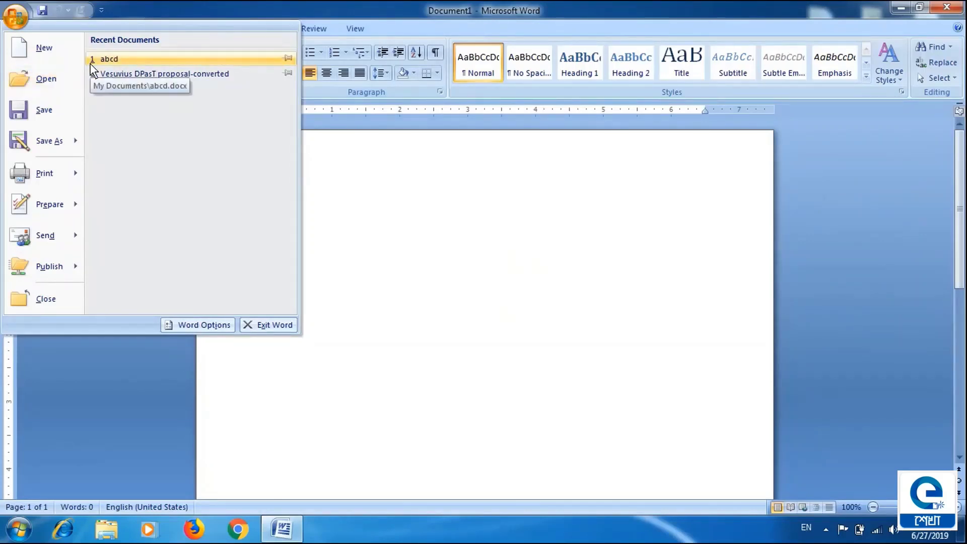
click(105, 58)
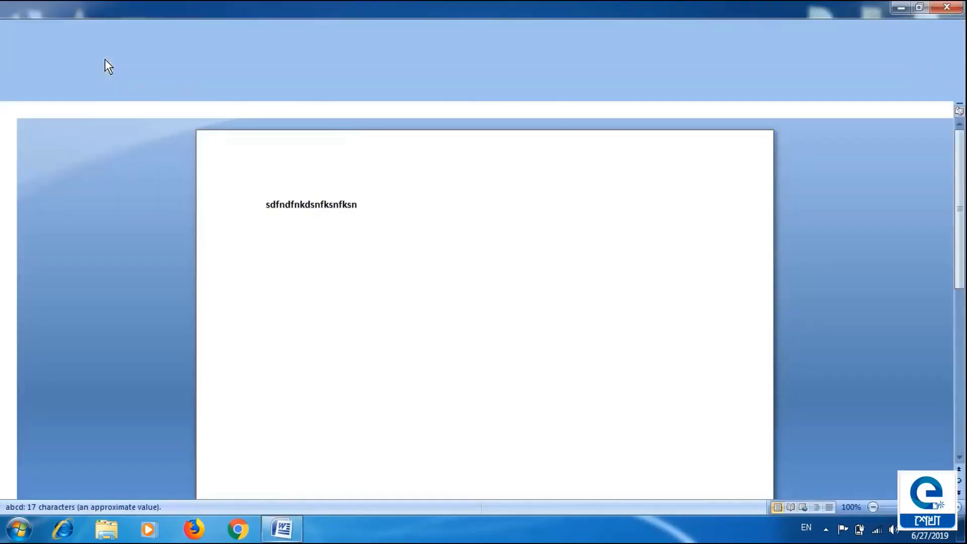